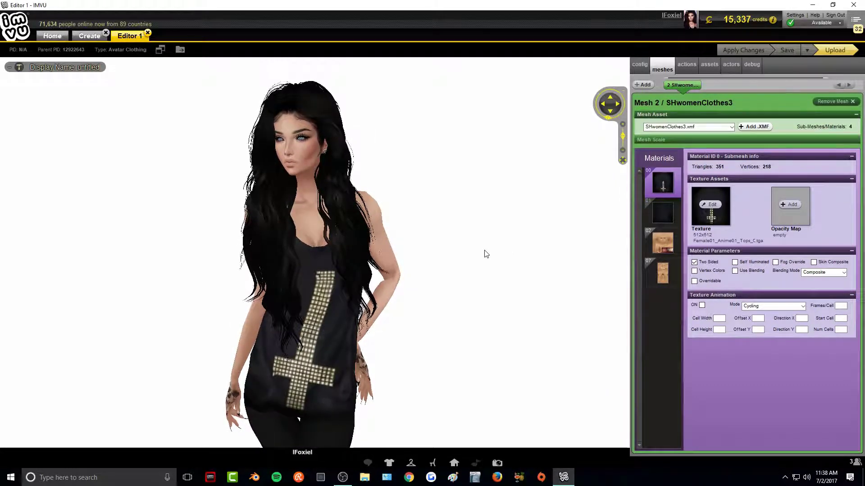
- Zoom the 3D view out and send the *hiresnobg chat command for a full-length white-background shot
{"action": "scroll", "coordinate": [444, 266], "scroll_direction": "down", "scroll_amount": 3}
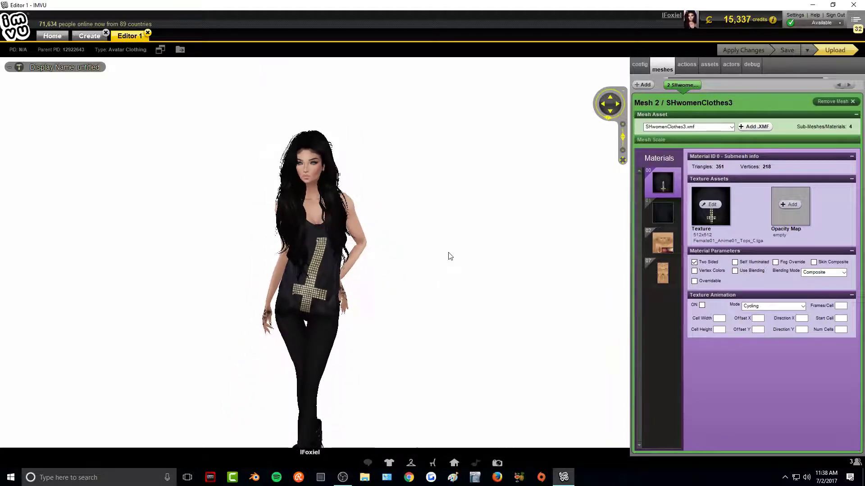
{"action": "scroll", "coordinate": [450, 257], "scroll_direction": "up", "scroll_amount": 2}
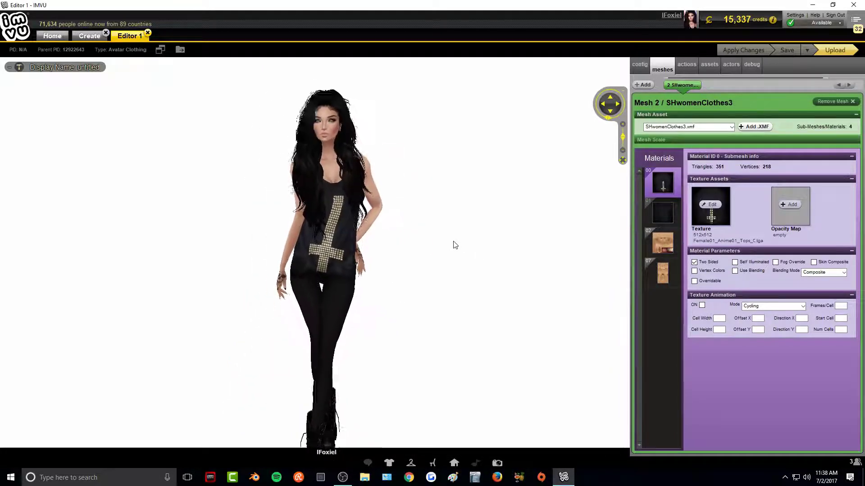
{"action": "scroll", "coordinate": [456, 244], "scroll_direction": "down", "scroll_amount": 2}
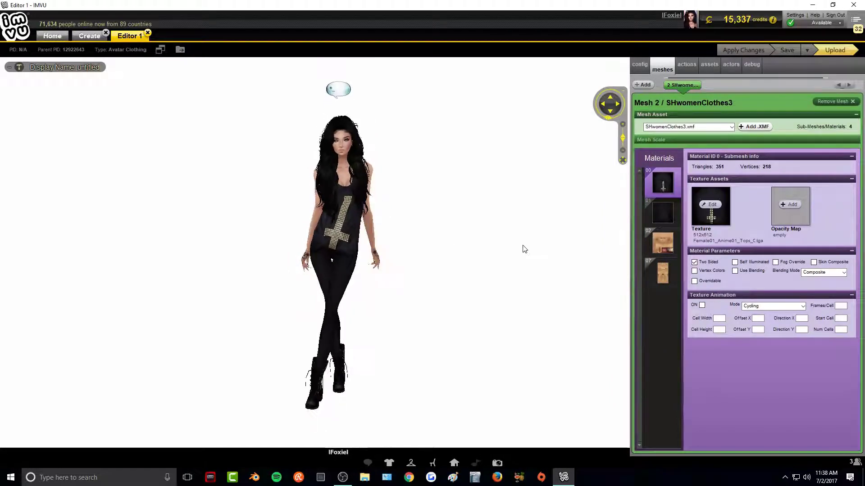
{"action": "type", "text": "resnobg"}
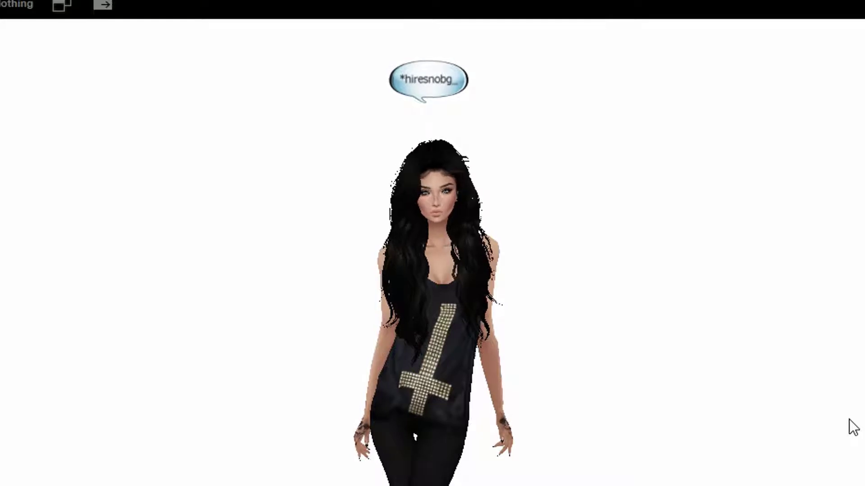
{"action": "key", "text": "Return"}
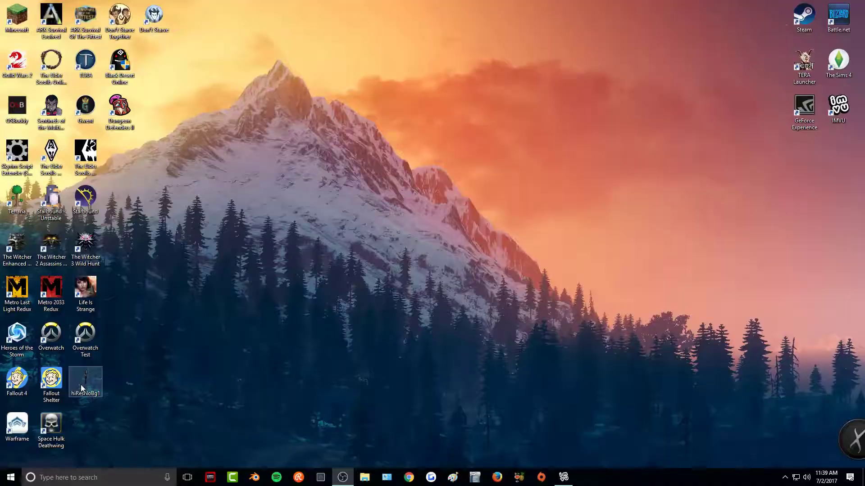
- Check the saved hiResNoBg1.png avatar picture in Windows Photos, then close the viewer
{"action": "double_click", "coordinate": [80, 385]}
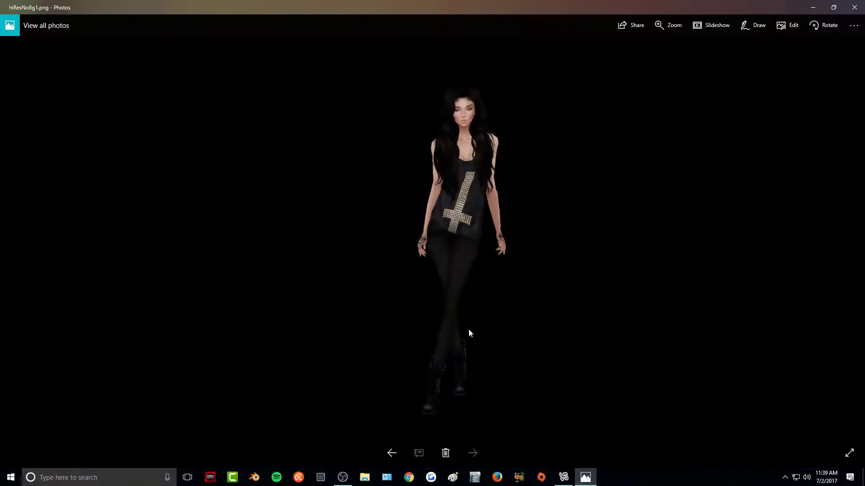
{"action": "scroll", "coordinate": [498, 252], "scroll_direction": "up", "scroll_amount": 2}
{"action": "scroll", "coordinate": [498, 252], "scroll_direction": "down", "scroll_amount": 3}
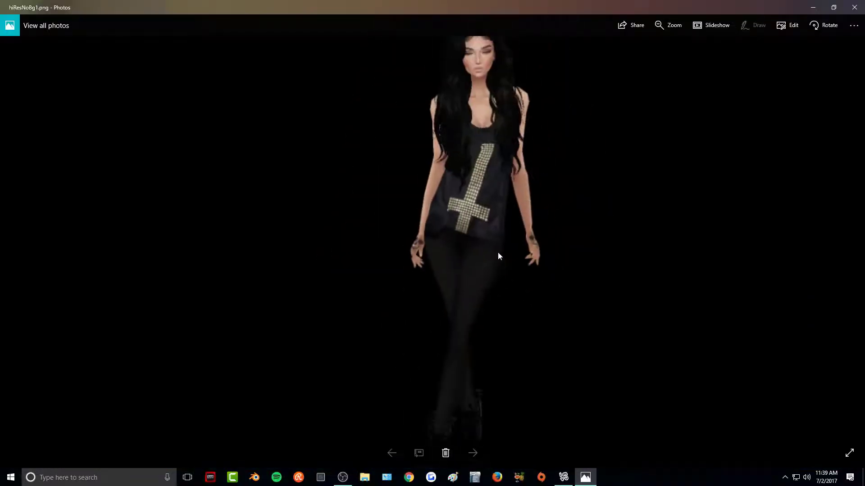
{"action": "left_click", "coordinate": [853, 5]}
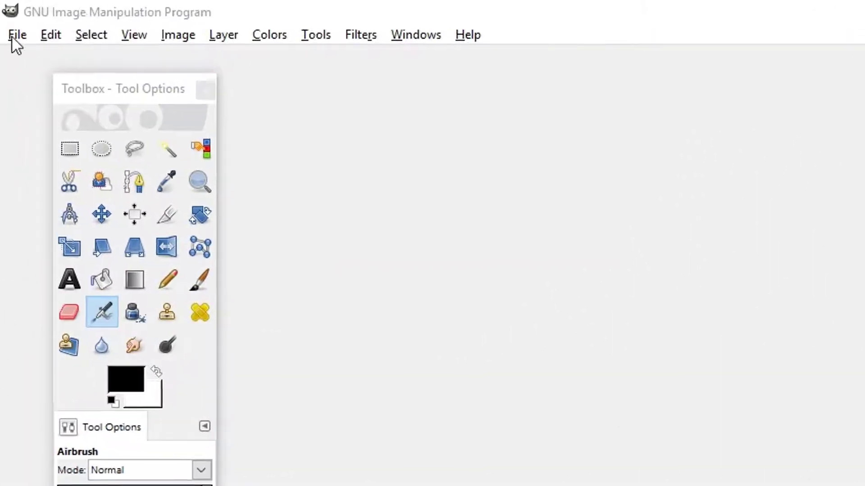
- Create a new blank GIMP image 100 pixels wide by 80 pixels high
{"action": "left_click", "coordinate": [12, 36]}
{"action": "left_click", "coordinate": [45, 58]}
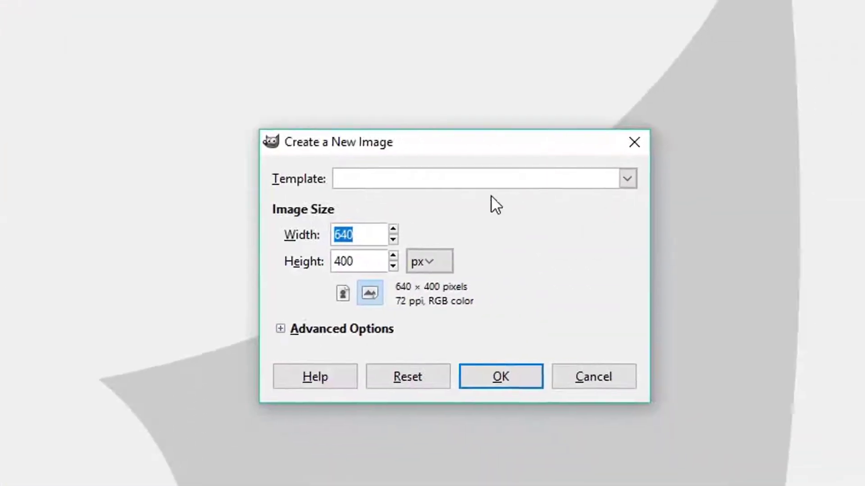
{"action": "type", "text": "100"}
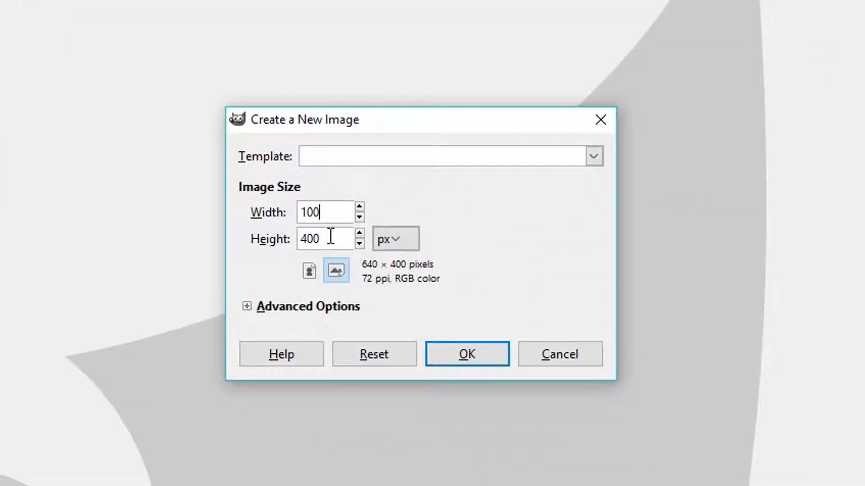
{"action": "key", "text": "Tab"}
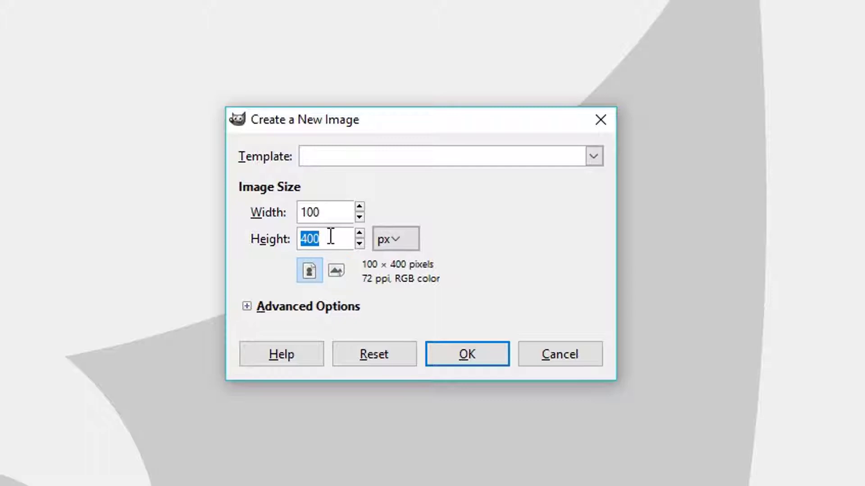
{"action": "type", "text": "80"}
{"action": "key", "text": "Return"}
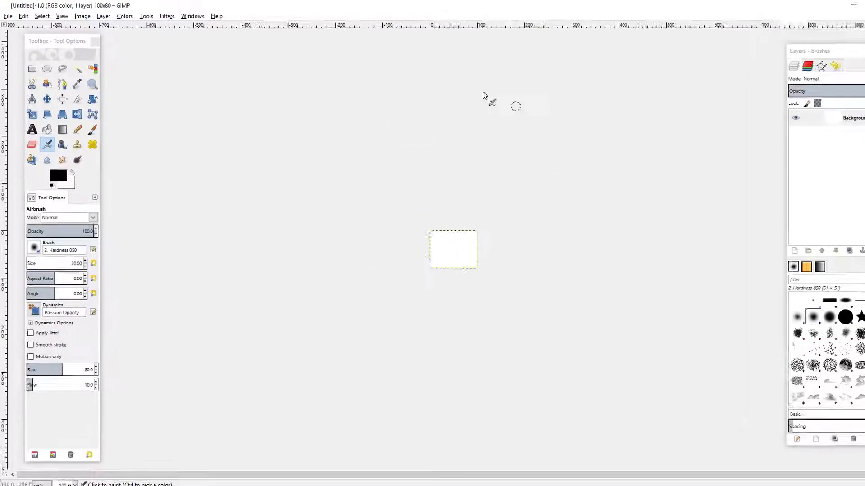
- Add hiResNoBg1.png from the Desktop as a new layer above the white Background
{"action": "left_click", "coordinate": [8, 15]}
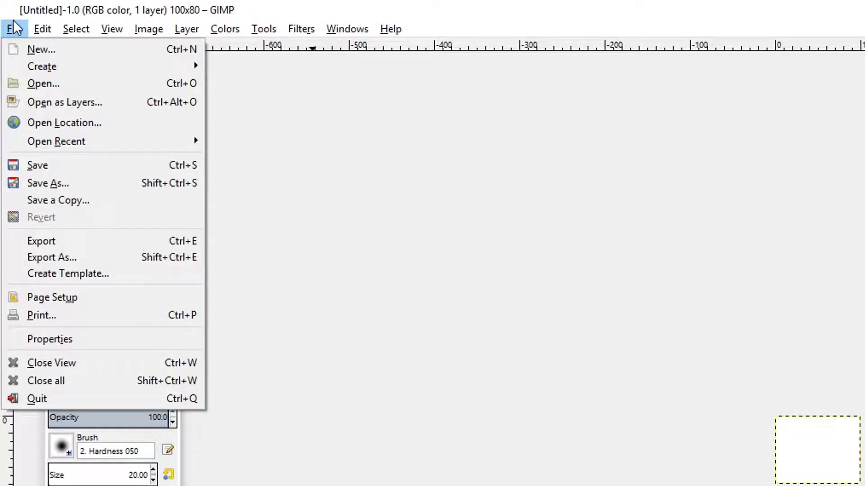
{"action": "mouse_move", "coordinate": [43, 29]}
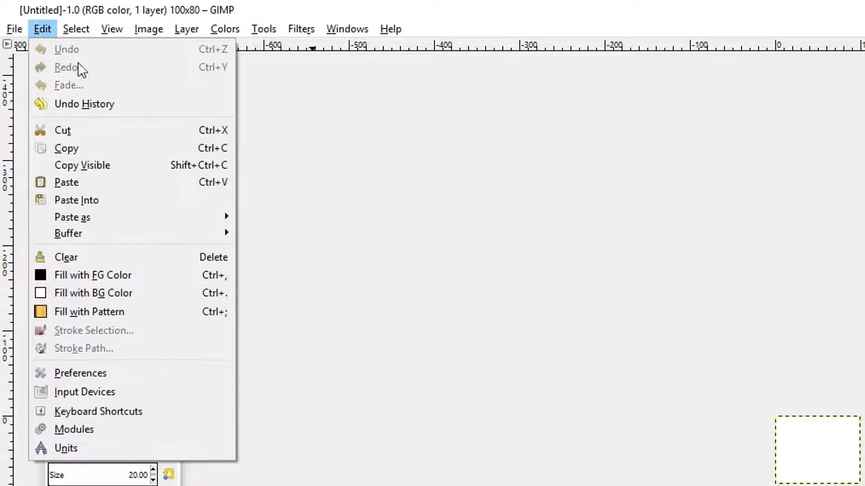
{"action": "mouse_move", "coordinate": [14, 29]}
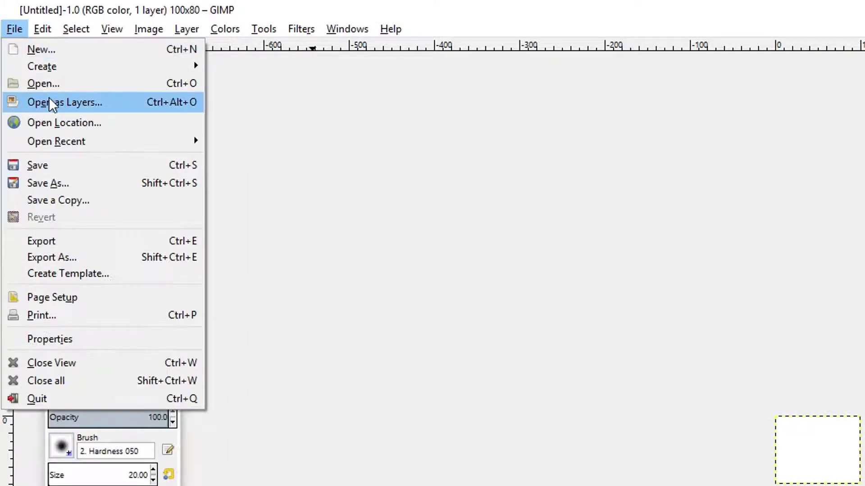
{"action": "left_click", "coordinate": [50, 100]}
{"action": "left_click", "coordinate": [27, 84]}
{"action": "left_click", "coordinate": [127, 116]}
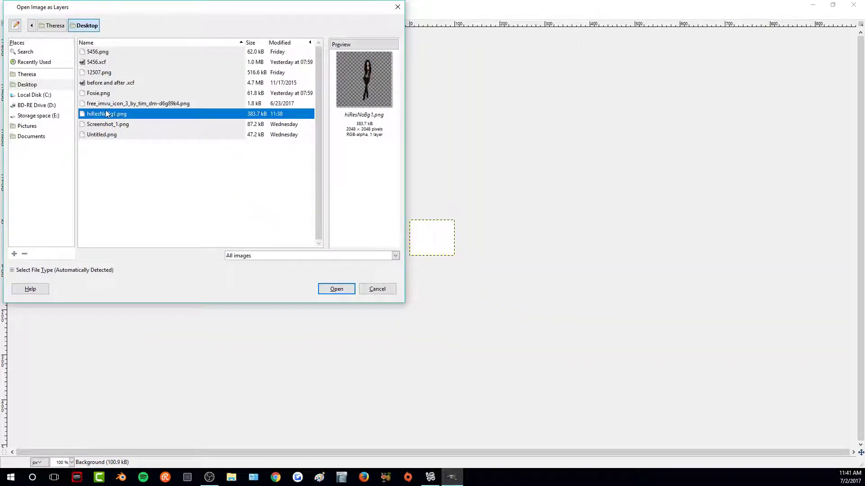
{"action": "left_click", "coordinate": [336, 289]}
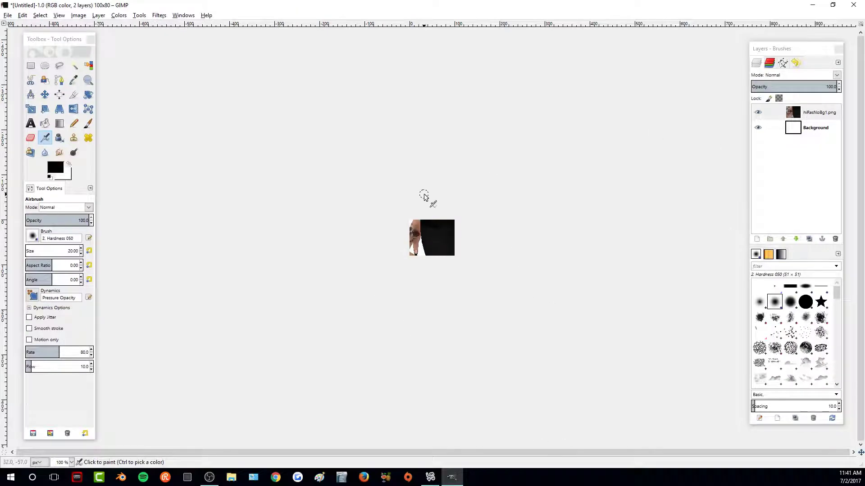
- Scale the 2048-pixel avatar layer down proportionally and move it up and right
{"action": "left_click", "coordinate": [34, 112]}
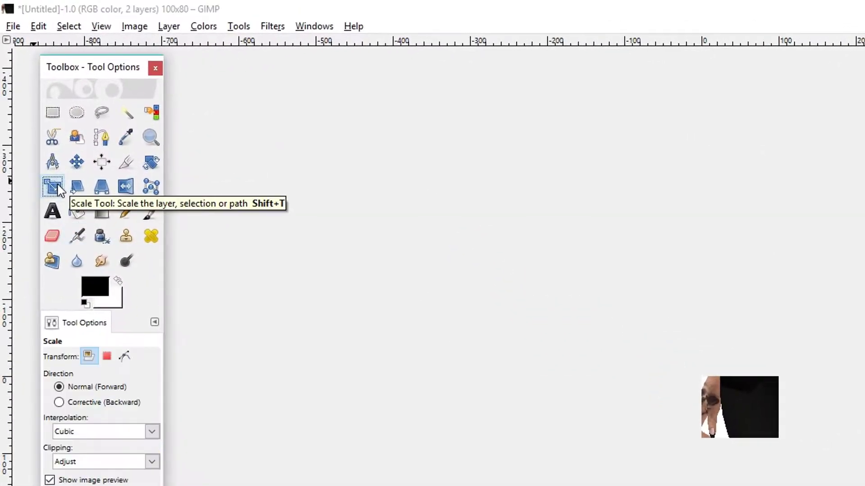
{"action": "left_click", "coordinate": [779, 391]}
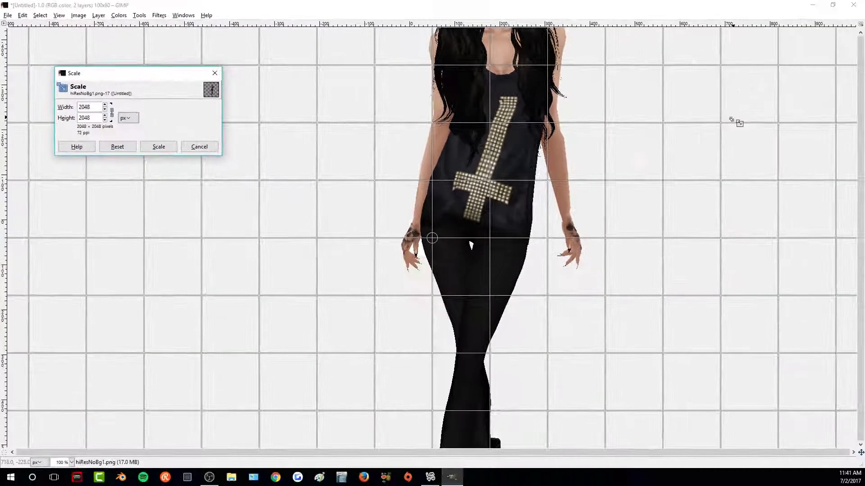
{"action": "left_click_drag", "start_coordinate": [734, 122], "coordinate": [153, 389]}
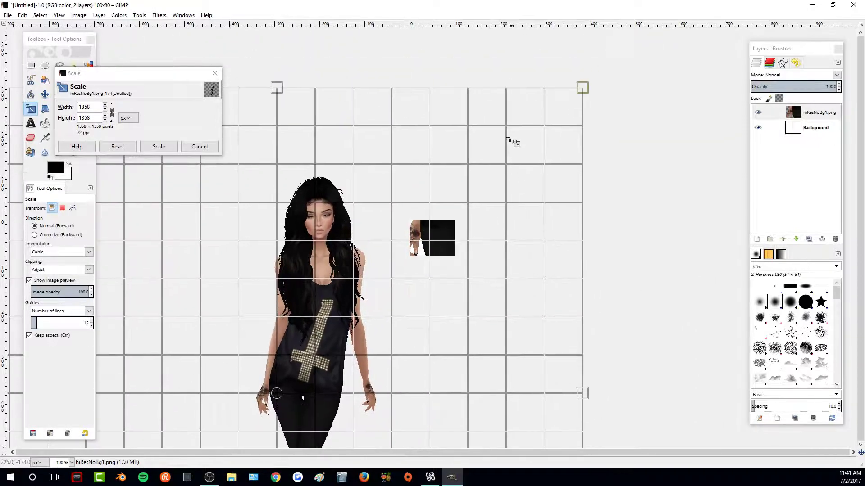
{"action": "left_click_drag", "start_coordinate": [585, 88], "coordinate": [311, 317]}
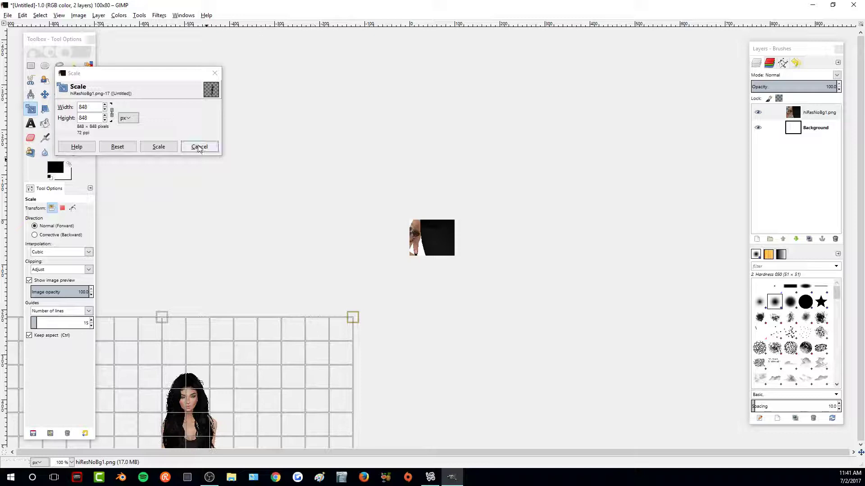
{"action": "left_click", "coordinate": [159, 147]}
{"action": "left_click", "coordinate": [45, 94]}
{"action": "left_click_drag", "start_coordinate": [178, 422], "coordinate": [432, 174]}
- Shrink the avatar layer to 619 pixels and smaller, then move her into the canvas
{"action": "left_click", "coordinate": [31, 109]}
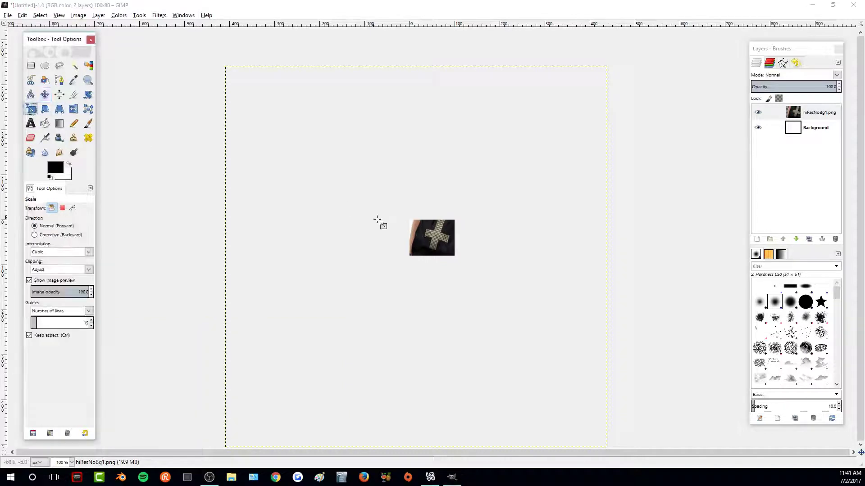
{"action": "left_click_drag", "start_coordinate": [610, 124], "coordinate": [543, 216]}
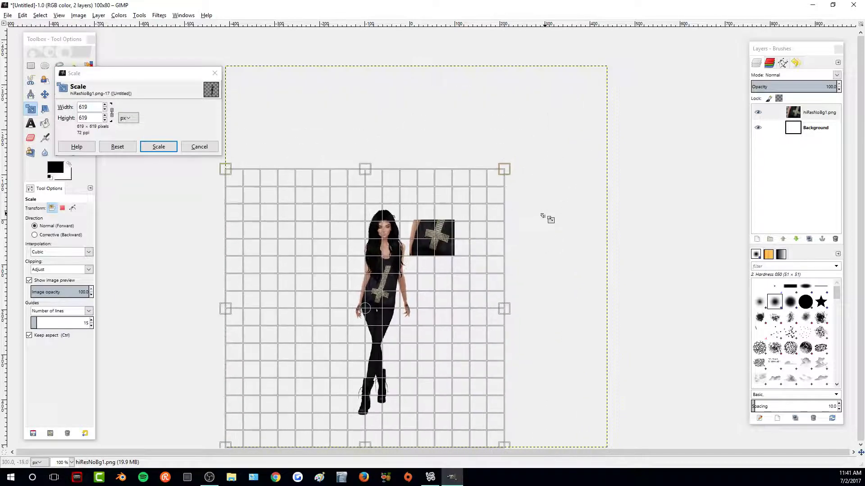
{"action": "left_click", "coordinate": [171, 147]}
{"action": "left_click_drag", "start_coordinate": [504, 309], "coordinate": [480, 277]}
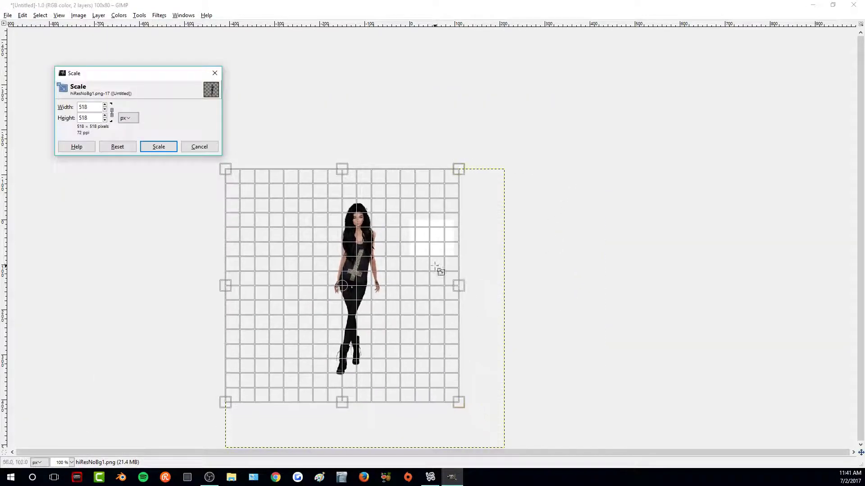
{"action": "key", "text": "Return"}
{"action": "key", "text": "Tab"}
{"action": "key", "text": "m"}
{"action": "left_click_drag", "start_coordinate": [348, 230], "coordinate": [436, 228]}
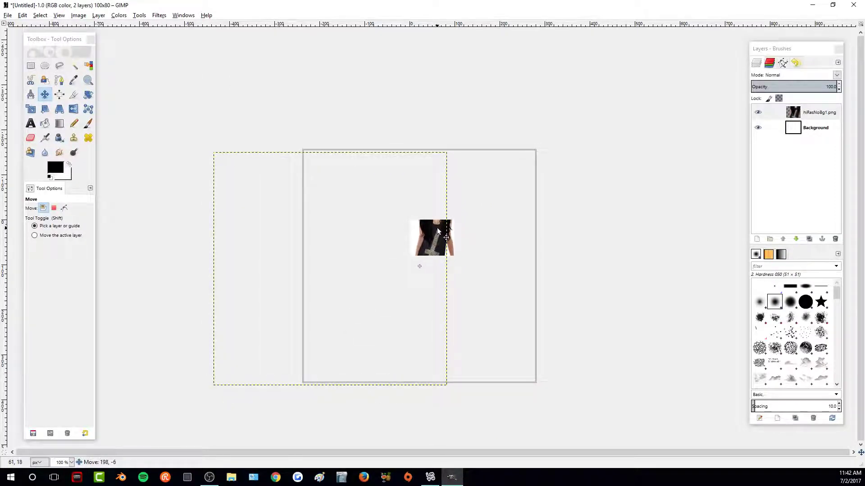
- Shrink the avatar to roughly 450 pixels and nudge it to frame her tank top
{"action": "key", "text": "shift+s"}
{"action": "left_click_drag", "start_coordinate": [545, 381], "coordinate": [505, 350]}
{"action": "left_click", "coordinate": [159, 146]}
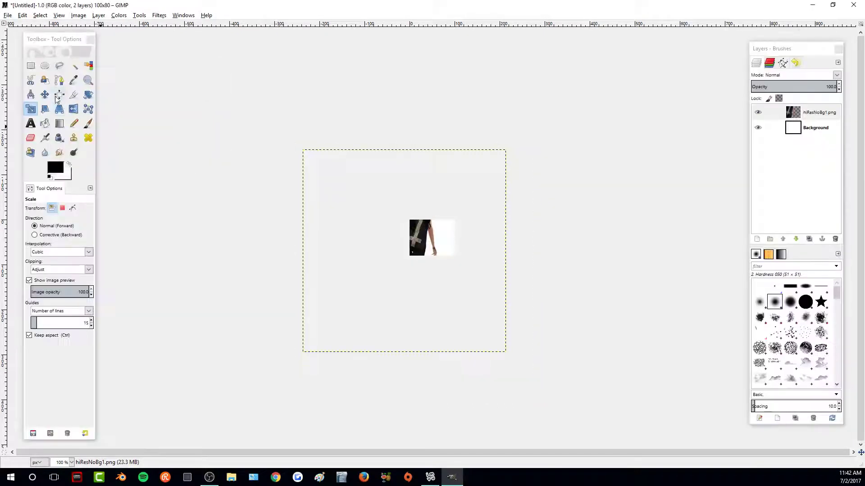
{"action": "key", "text": "m"}
{"action": "left_click_drag", "start_coordinate": [421, 244], "coordinate": [433, 247]}
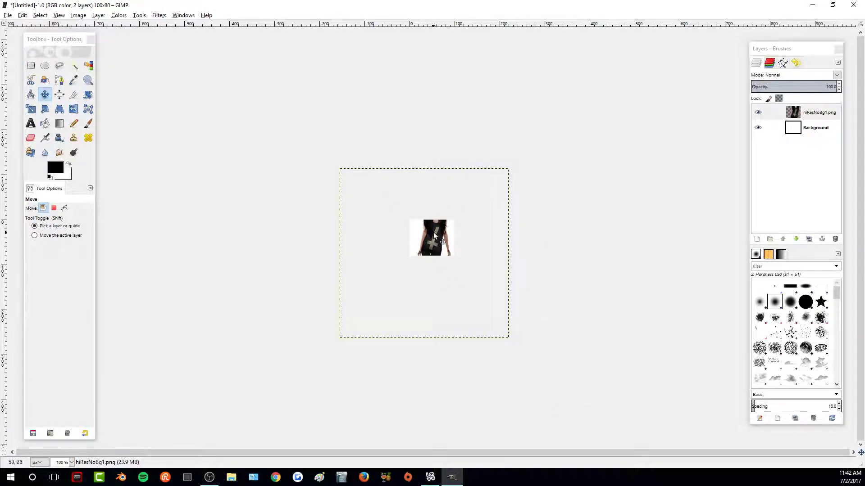
- Add the free_imvu_icon_3 template image to the icon as a new layer
{"action": "left_click_drag", "start_coordinate": [434, 233], "coordinate": [432, 233]}
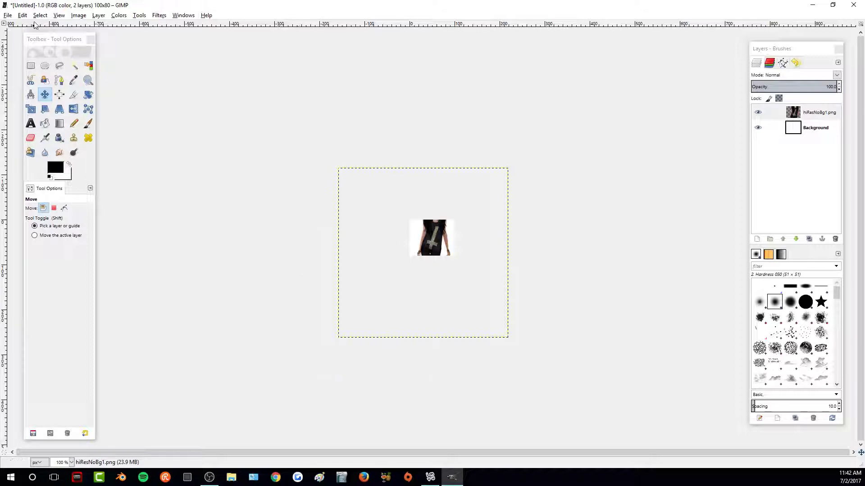
{"action": "left_click", "coordinate": [22, 15]}
{"action": "mouse_move", "coordinate": [8, 14]}
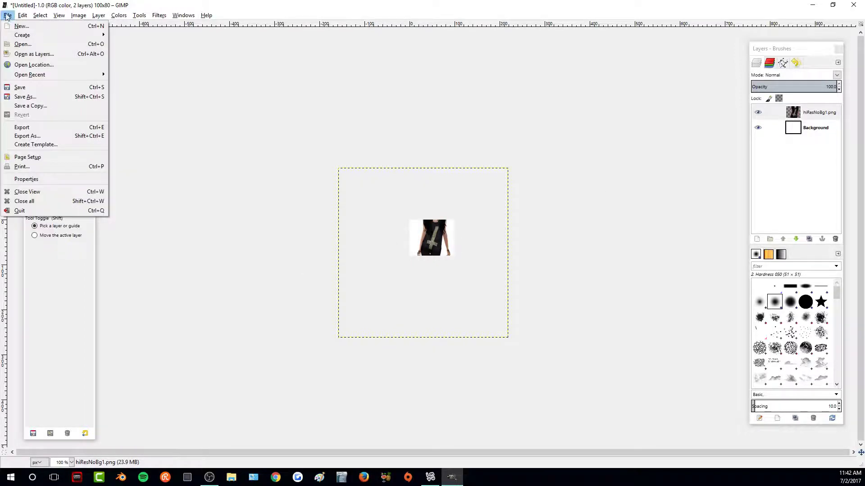
{"action": "left_click", "coordinate": [36, 54]}
{"action": "left_click", "coordinate": [129, 104]}
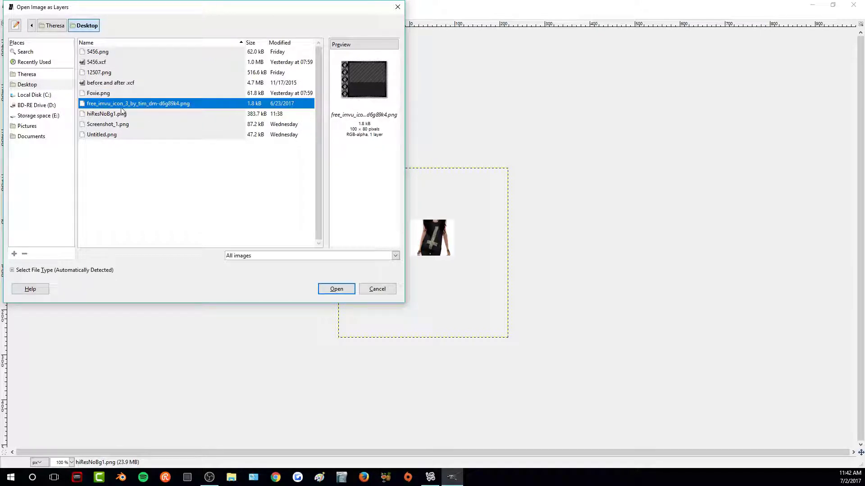
{"action": "left_click", "coordinate": [342, 292]}
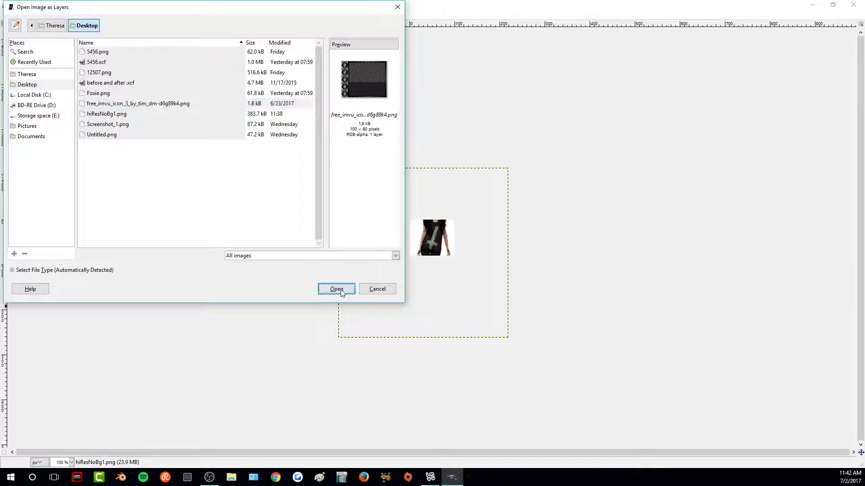
- Put the template beneath the avatar, delete the white Background layer, and nudge the avatar right
{"action": "left_click_drag", "start_coordinate": [816, 113], "coordinate": [809, 136]}
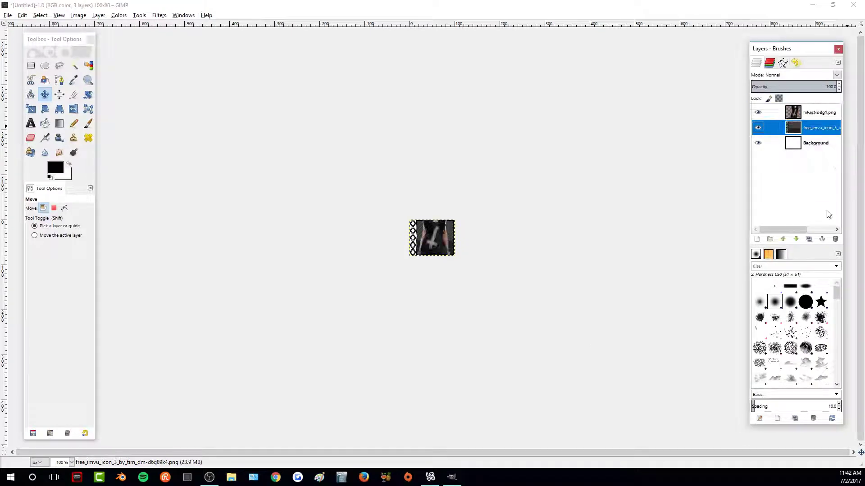
{"action": "left_click", "coordinate": [806, 144]}
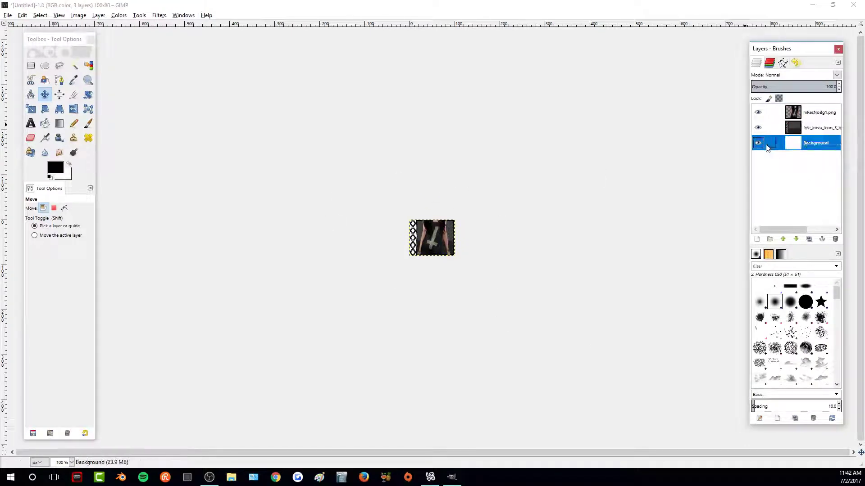
{"action": "left_click", "coordinate": [835, 239]}
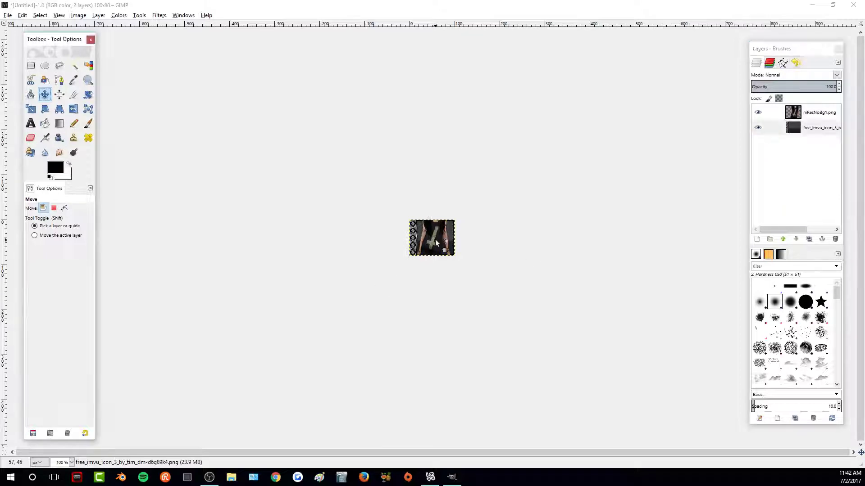
{"action": "left_click_drag", "start_coordinate": [435, 242], "coordinate": [437, 239]}
{"action": "left_click", "coordinate": [88, 81]}
{"action": "double_click", "coordinate": [537, 195]}
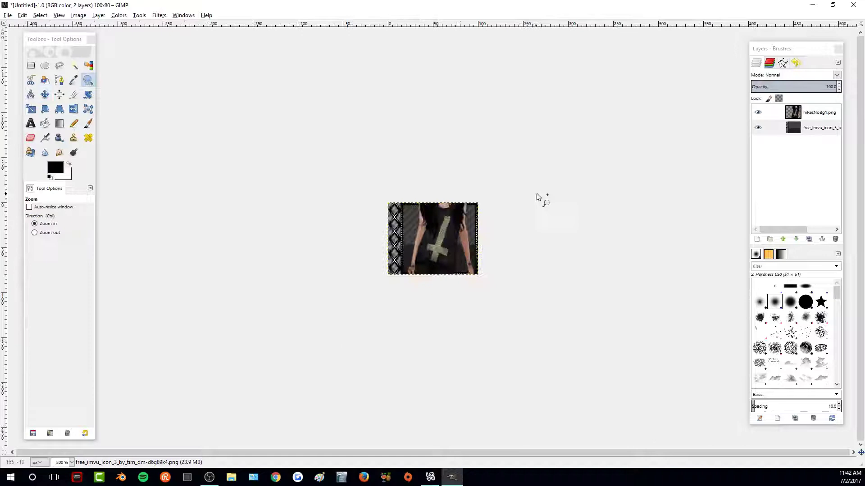
{"action": "double_click", "coordinate": [436, 230]}
{"action": "triple_click", "coordinate": [436, 230]}
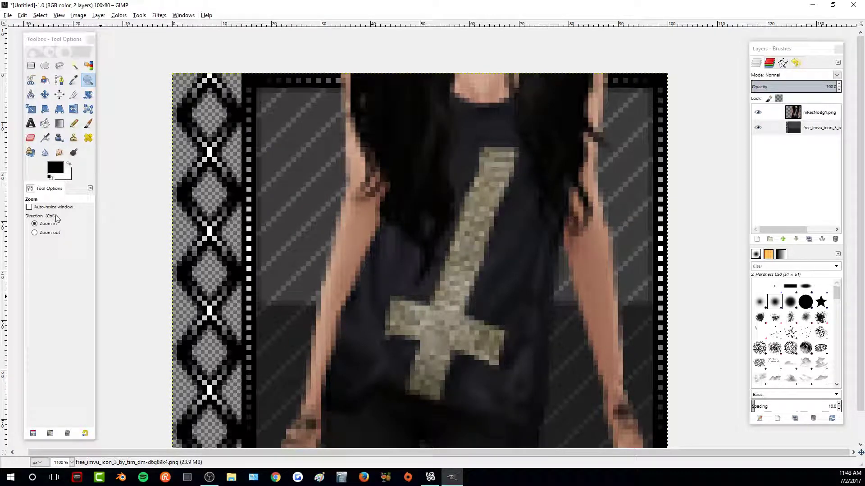
{"action": "left_click", "coordinate": [48, 233]}
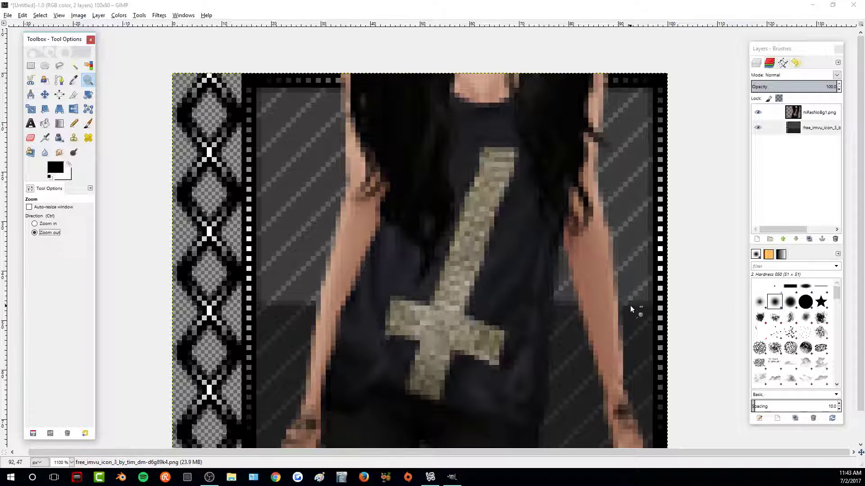
{"action": "left_click", "coordinate": [431, 261]}
{"action": "left_click", "coordinate": [431, 261]}
{"action": "left_click", "coordinate": [45, 94]}
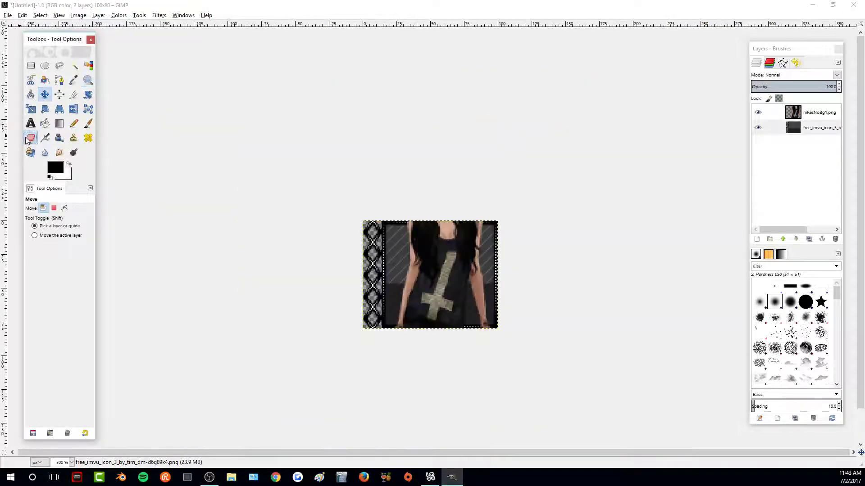
{"action": "left_click", "coordinate": [27, 140]}
{"action": "key", "text": "r"}
{"action": "left_click_drag", "start_coordinate": [374, 210], "coordinate": [517, 225]}
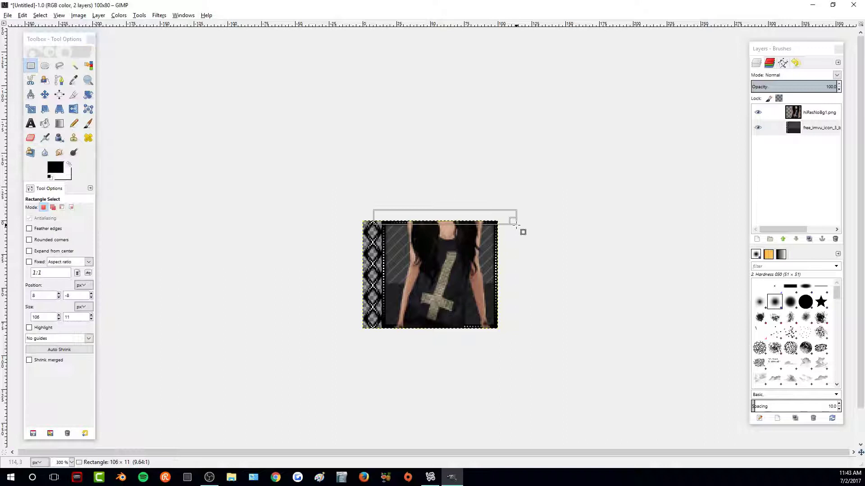
{"action": "left_click", "coordinate": [817, 112]}
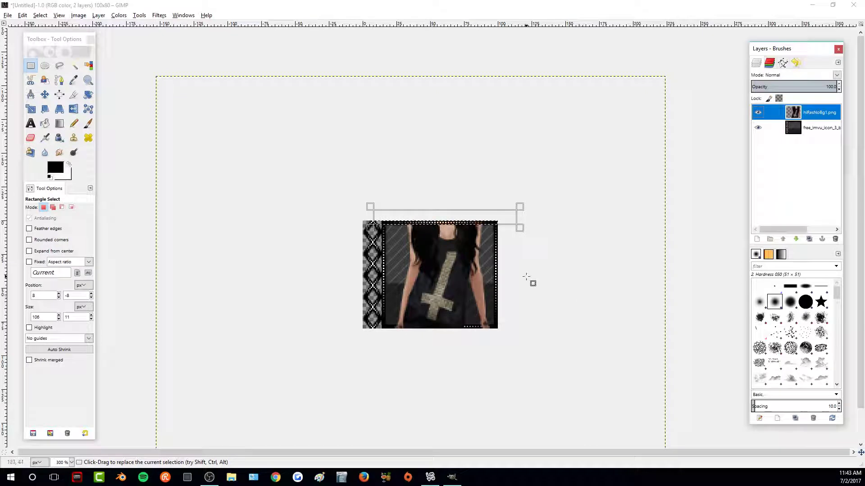
{"action": "left_click_drag", "start_coordinate": [361, 326], "coordinate": [534, 355]}
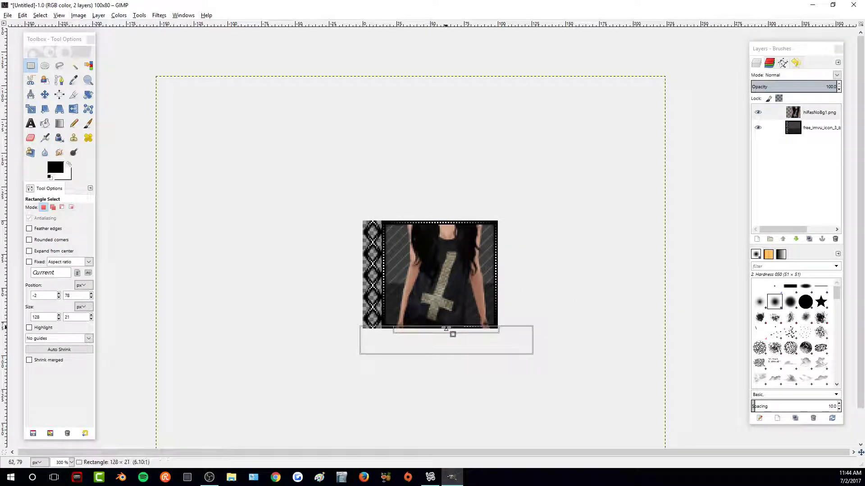
{"action": "left_click", "coordinate": [620, 334]}
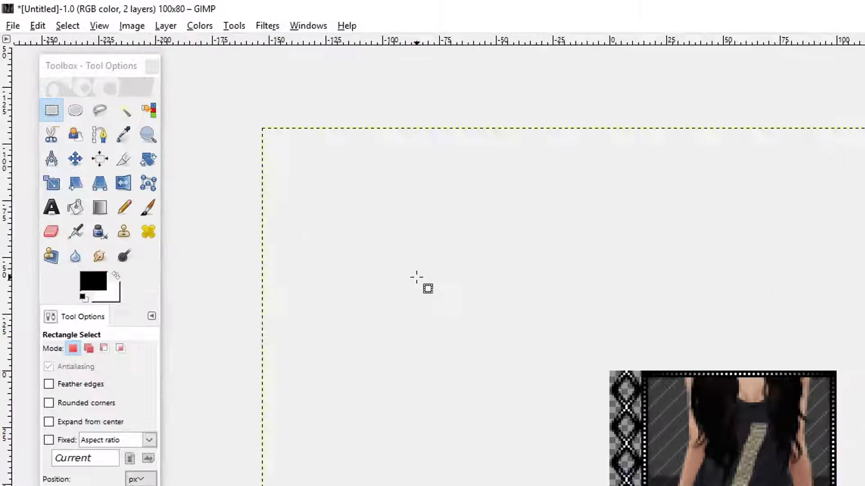
- Export the icon to the Desktop as the PNG file Shop Icon.png
{"action": "left_click", "coordinate": [18, 32]}
{"action": "left_click", "coordinate": [92, 286]}
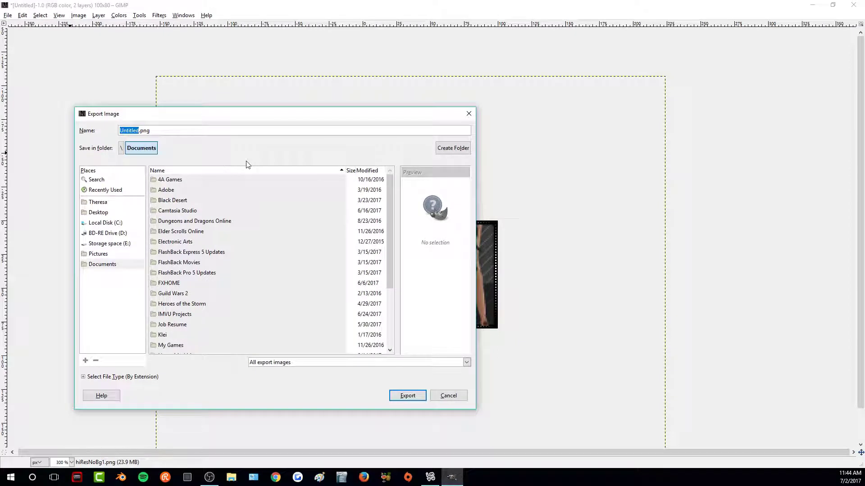
{"action": "type", "text": "Shop Icon"}
{"action": "left_click", "coordinate": [98, 212]}
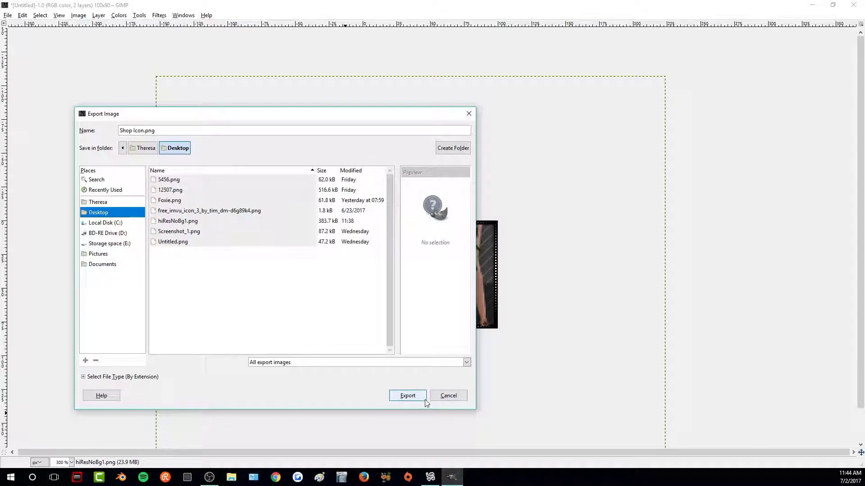
{"action": "left_click", "coordinate": [408, 396]}
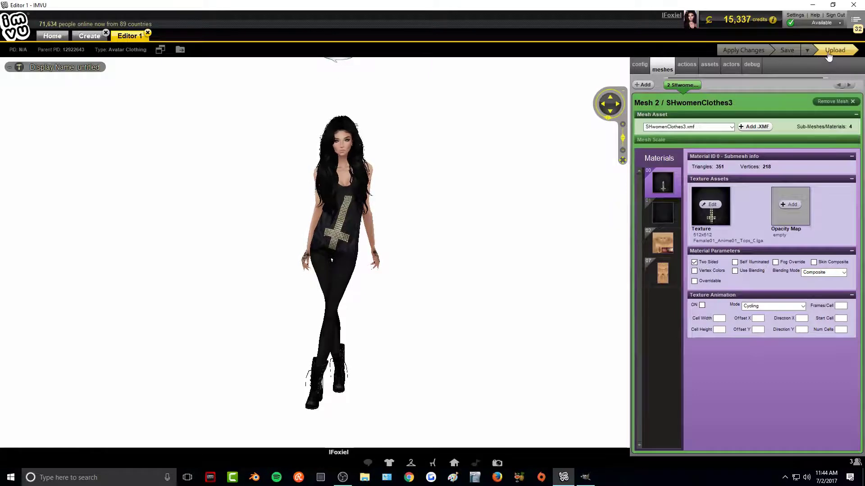
- Start an IMVU product submission using the shop icon as image, rated General Audience
{"action": "left_click", "coordinate": [829, 52]}
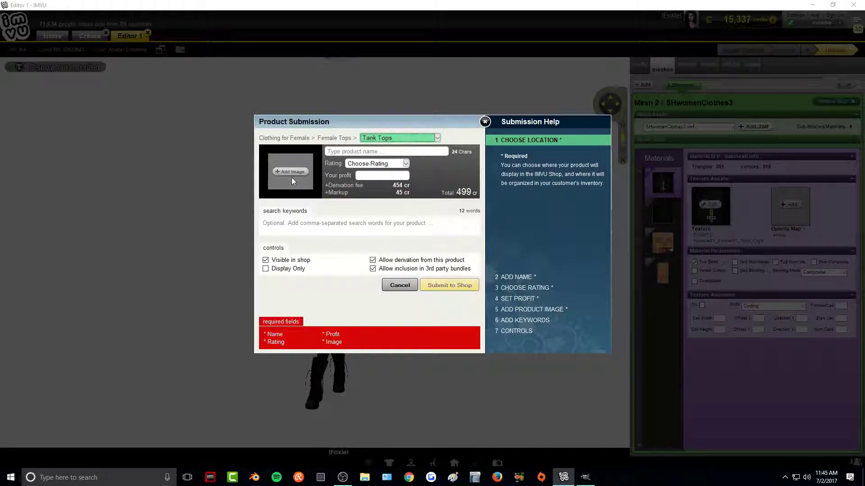
{"action": "left_click", "coordinate": [295, 173]}
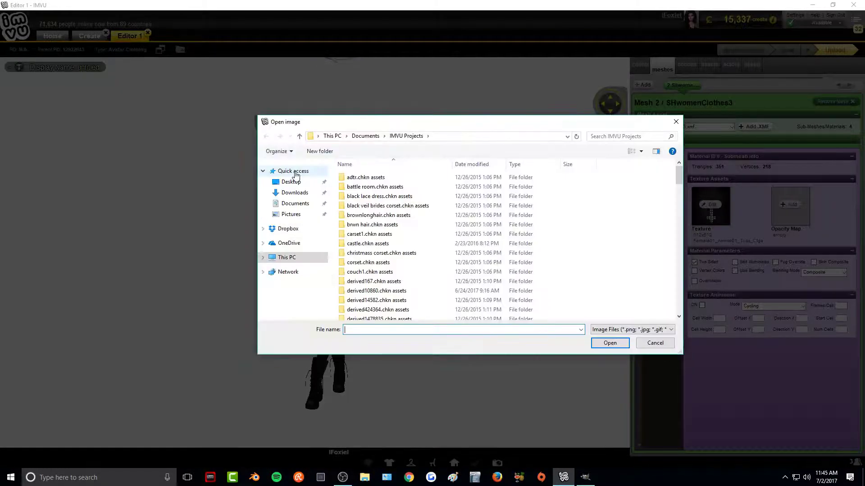
{"action": "left_click", "coordinate": [655, 343]}
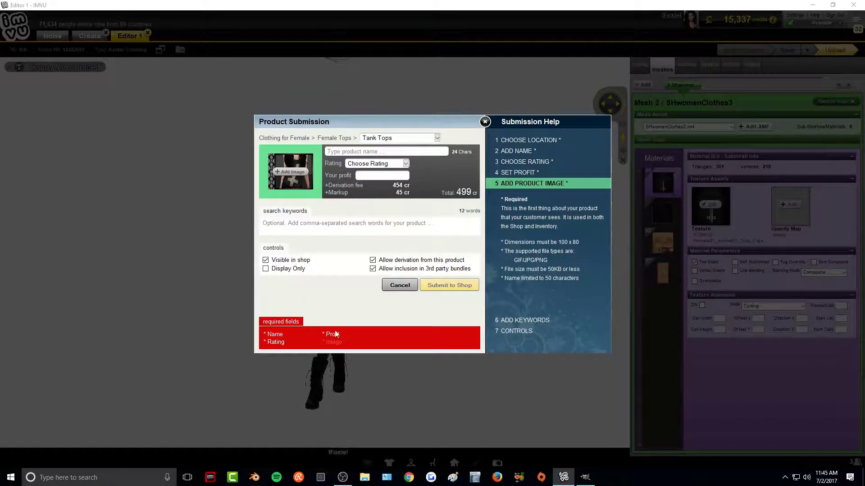
{"action": "left_click", "coordinate": [406, 164]}
{"action": "left_click", "coordinate": [368, 180]}
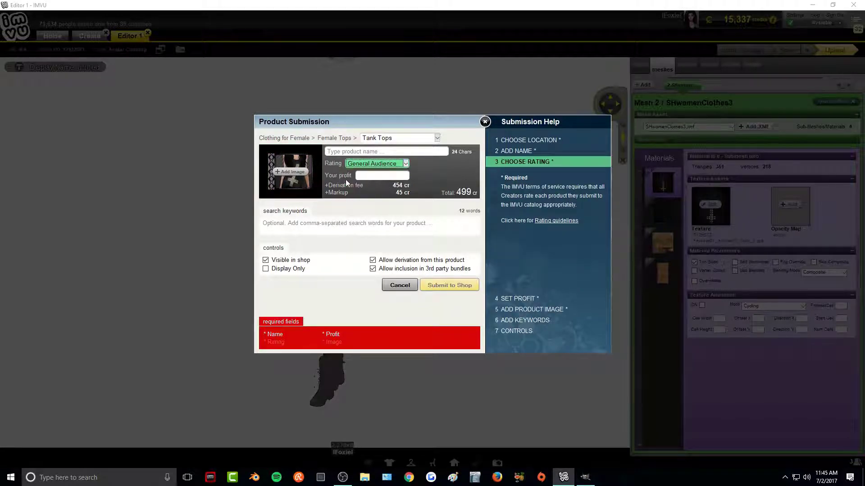
- Click into the Your profit field on the Product Submission form
{"action": "left_click", "coordinate": [363, 176]}
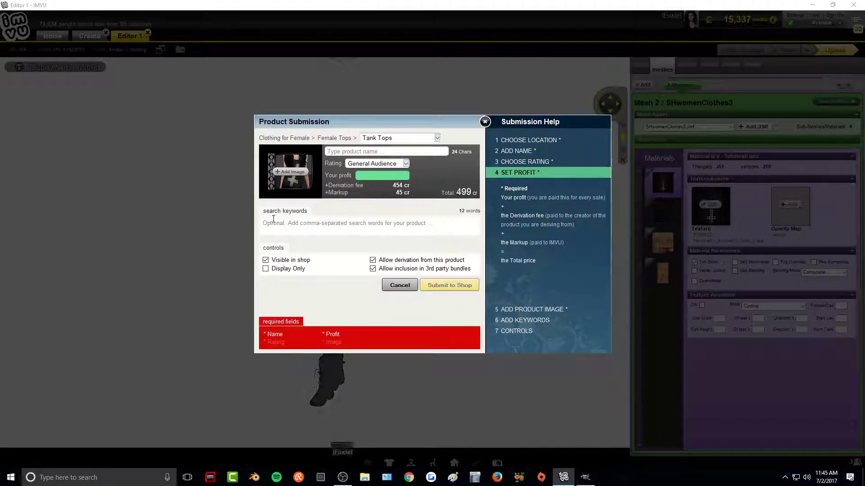